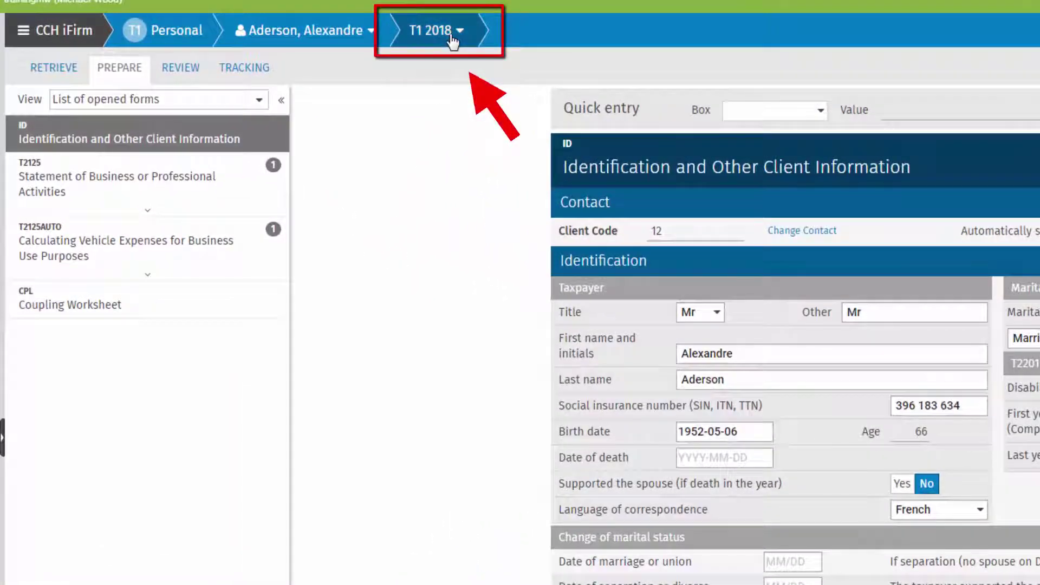
Open the Export dialog for the T1 2018 return, with CSV file type and two clients
left_click(452, 37)
mouse_move(443, 75)
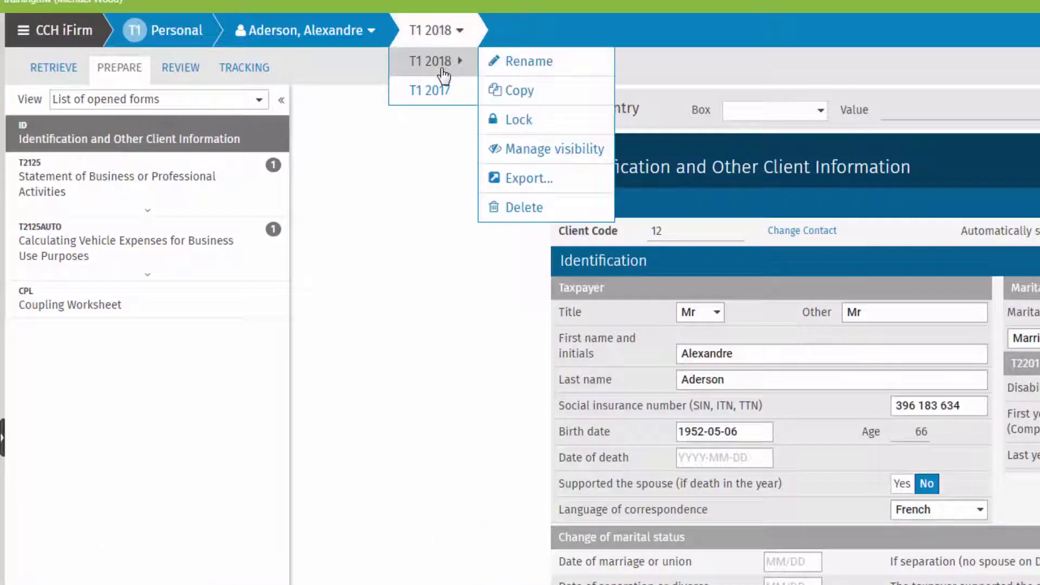
left_click(538, 184)
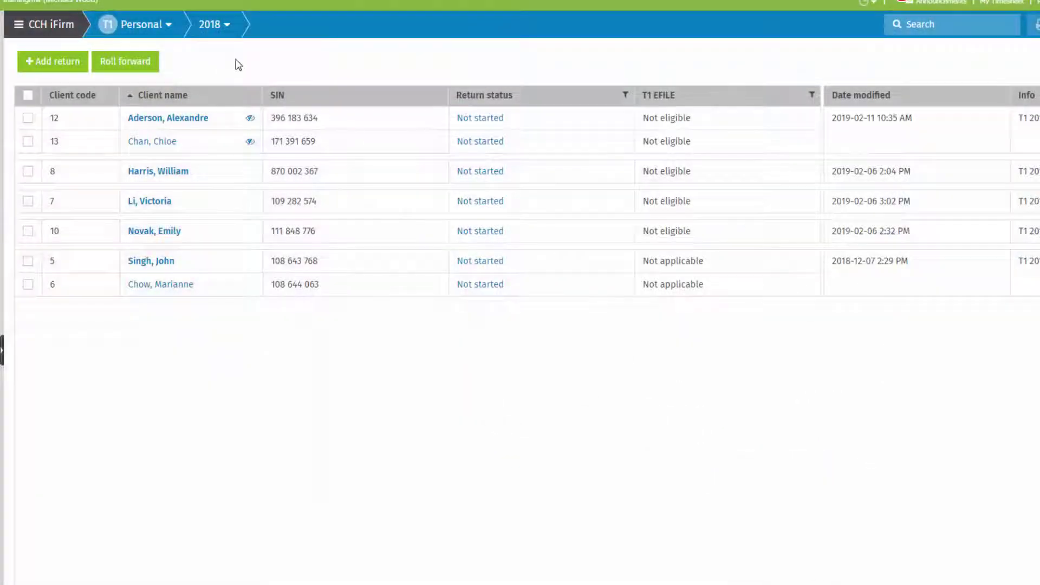
left_click(952, 145)
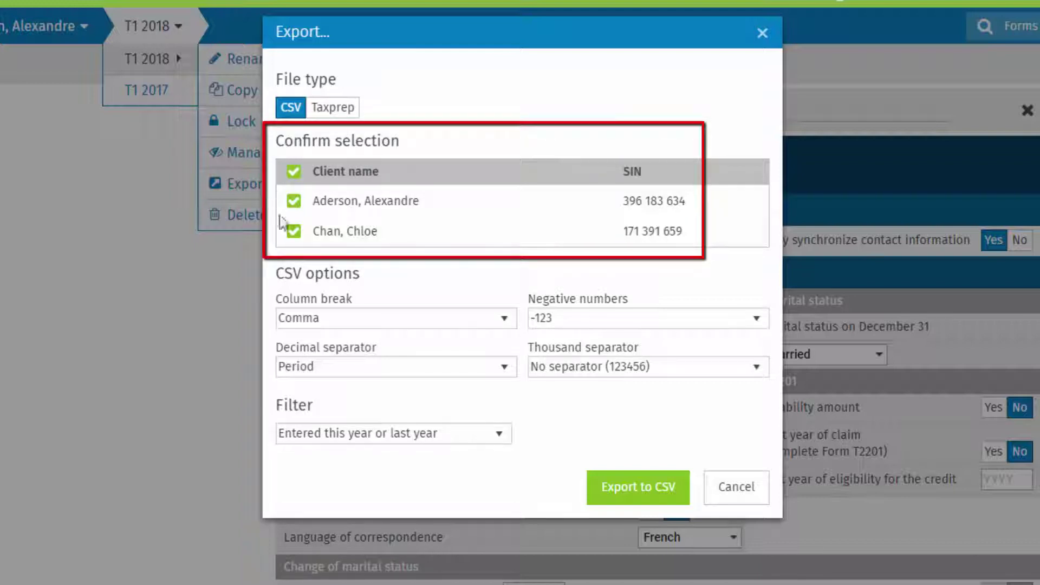
Leave the second client out of the export and set the Filter to Combine filters
left_click(294, 231)
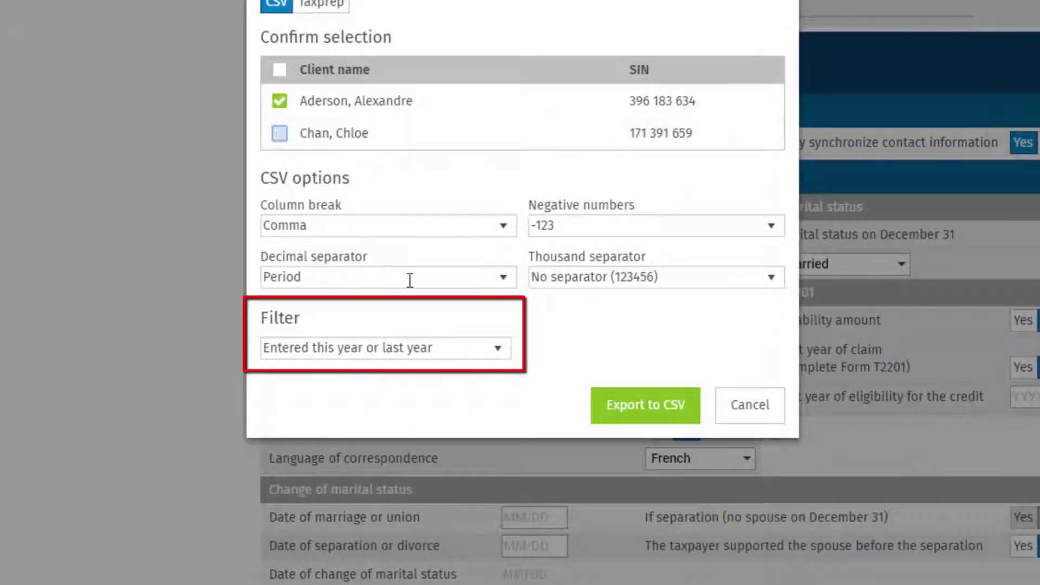
left_click(501, 349)
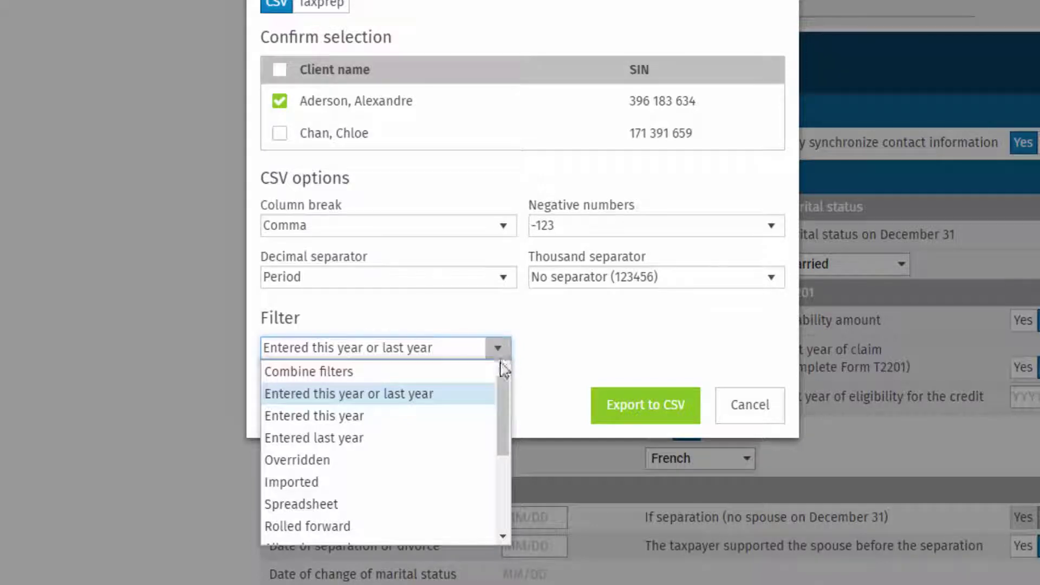
left_click_drag(504, 392, 502, 478)
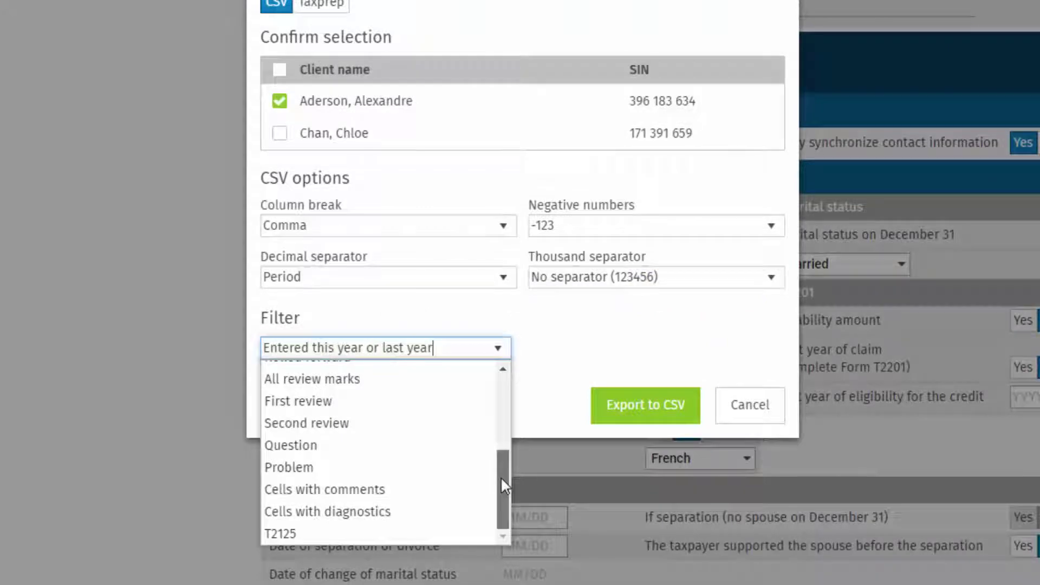
left_click_drag(501, 477, 501, 379)
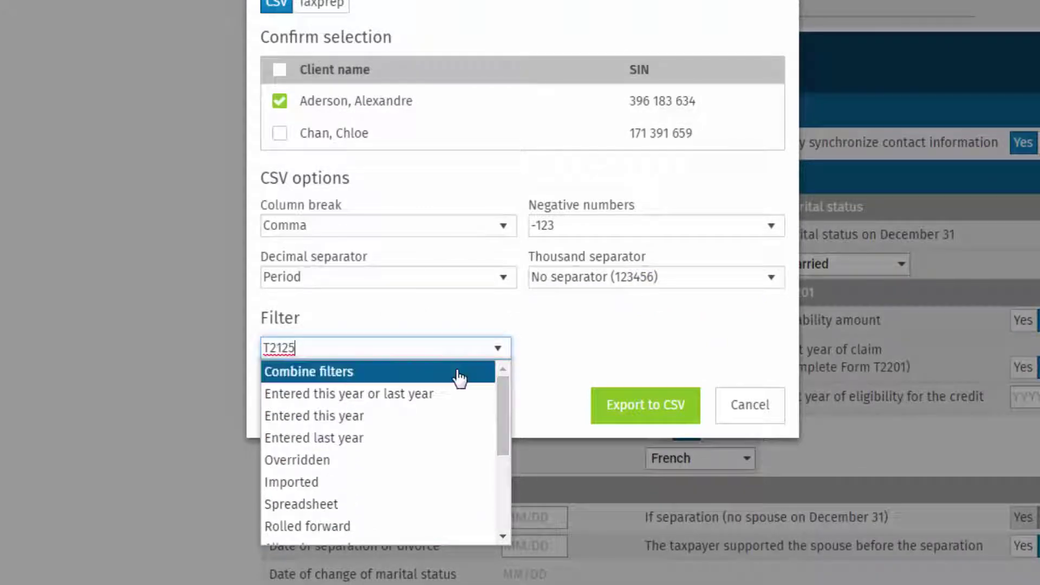
left_click(434, 373)
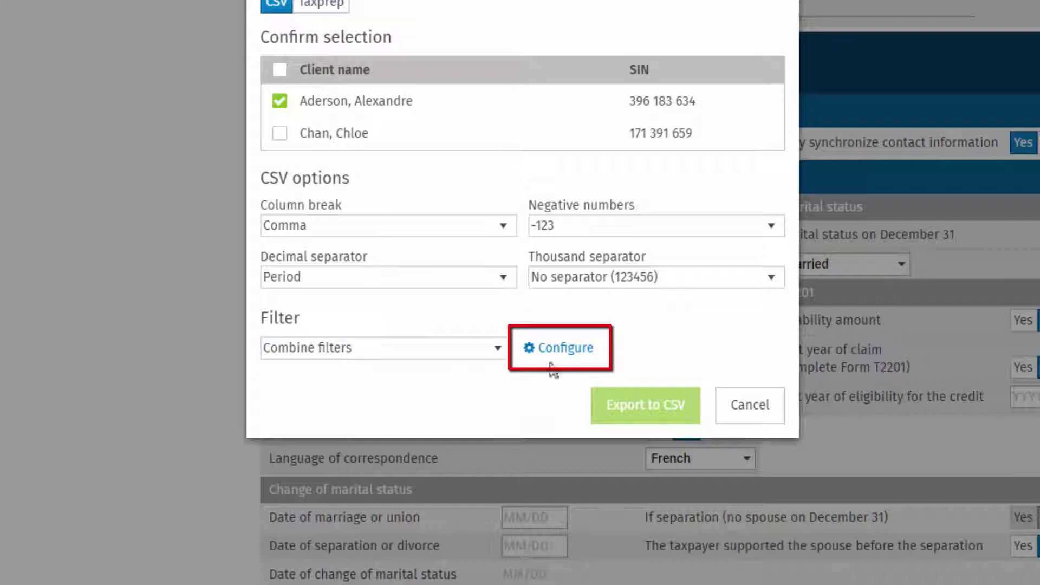
Configure the combined filter to include T2125 and exclude cells with overridden data, then save
left_click(565, 355)
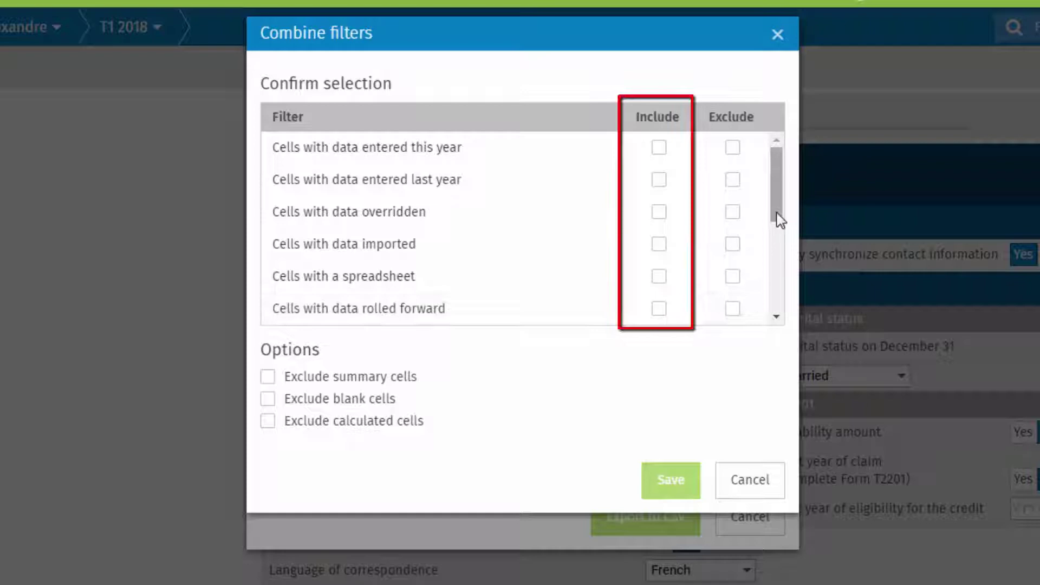
mouse_move(779, 219)
left_mouse_down()
mouse_move(781, 268)
mouse_move(723, 332)
left_mouse_up()
left_click(659, 310)
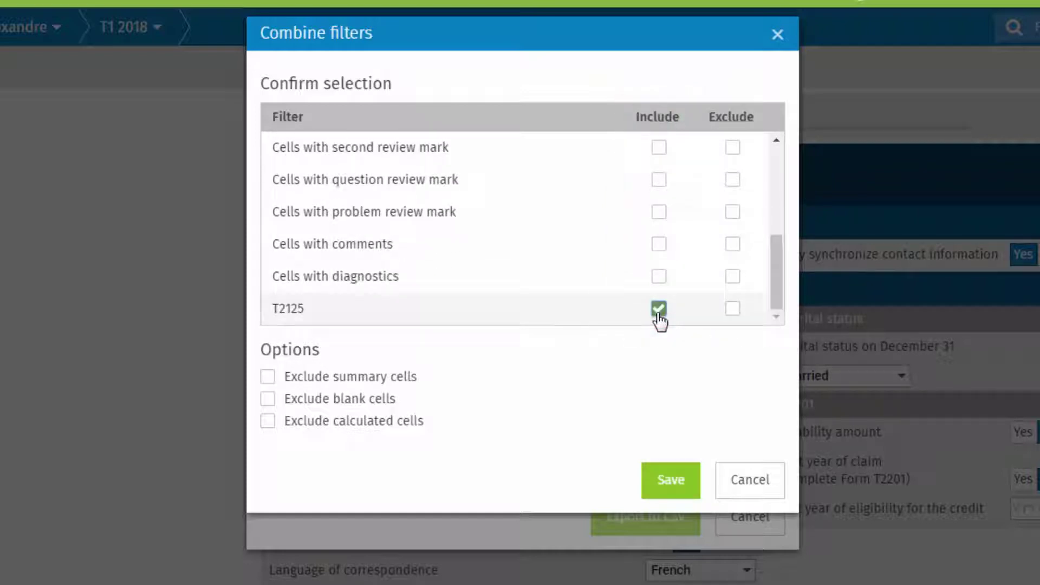
left_click_drag(780, 301, 789, 195)
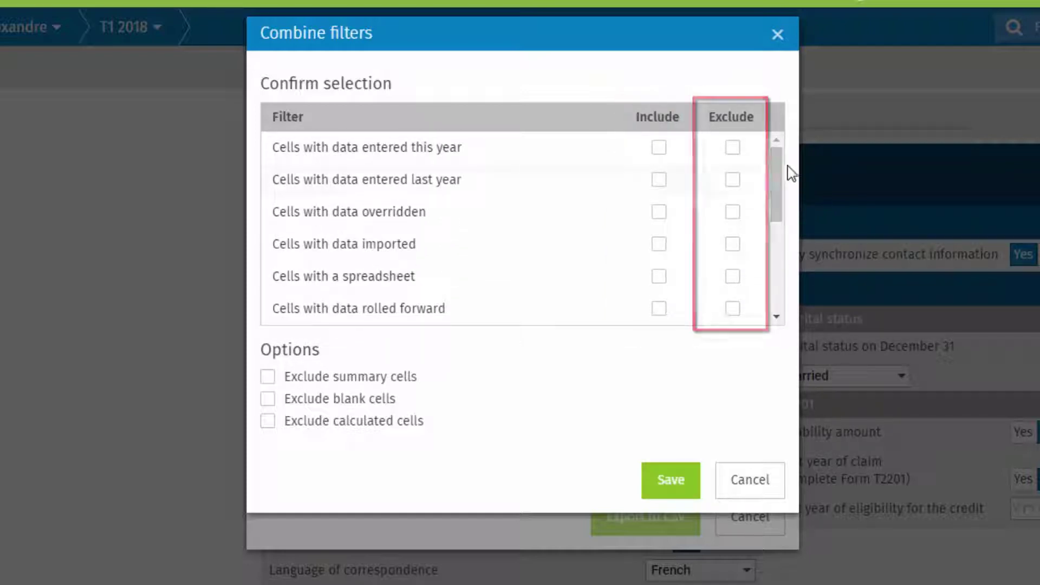
left_click(732, 212)
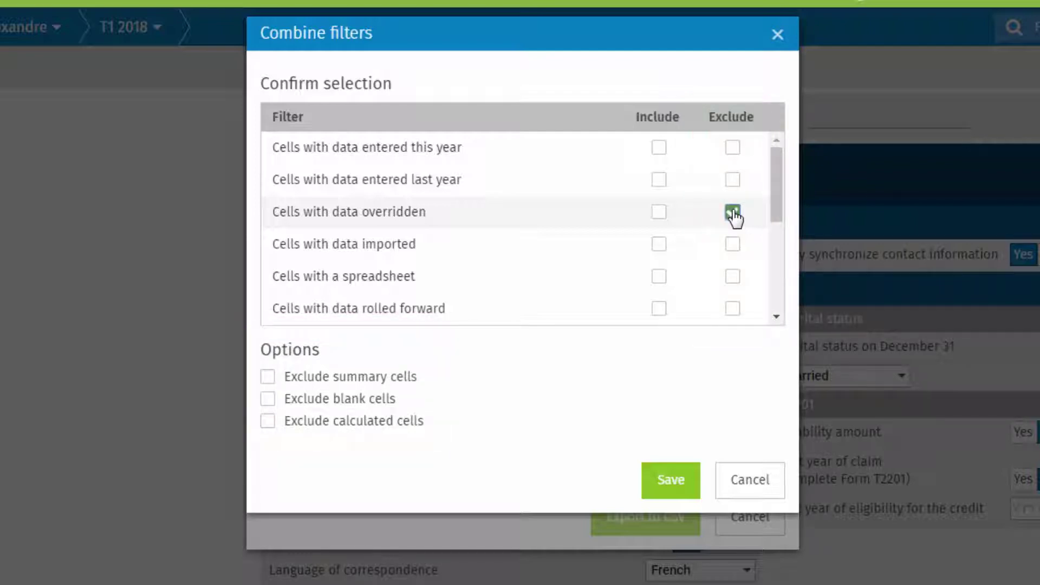
left_click(672, 481)
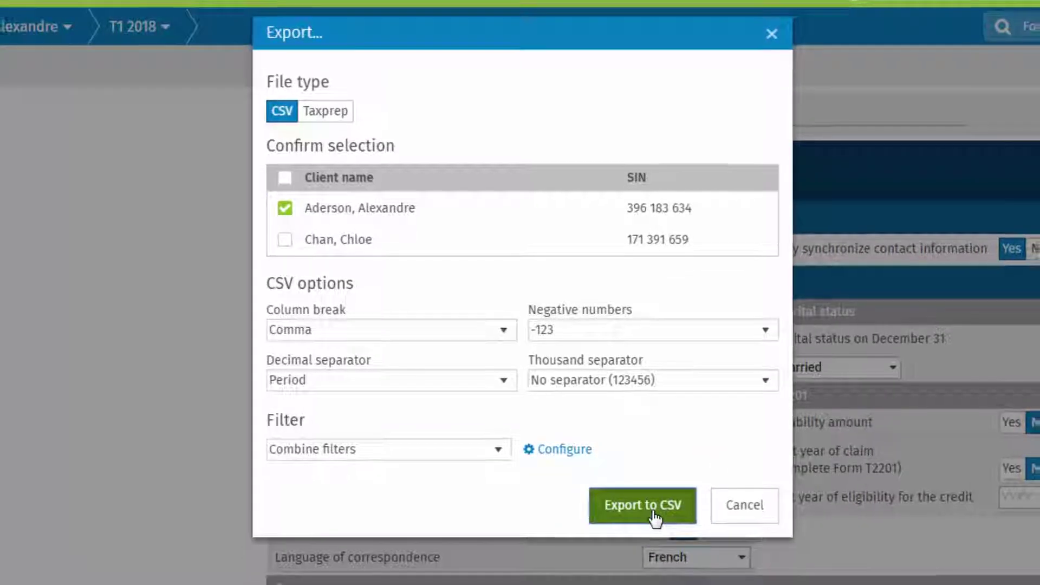
Run the CSV export and download the completed file from the notifications
left_click(658, 525)
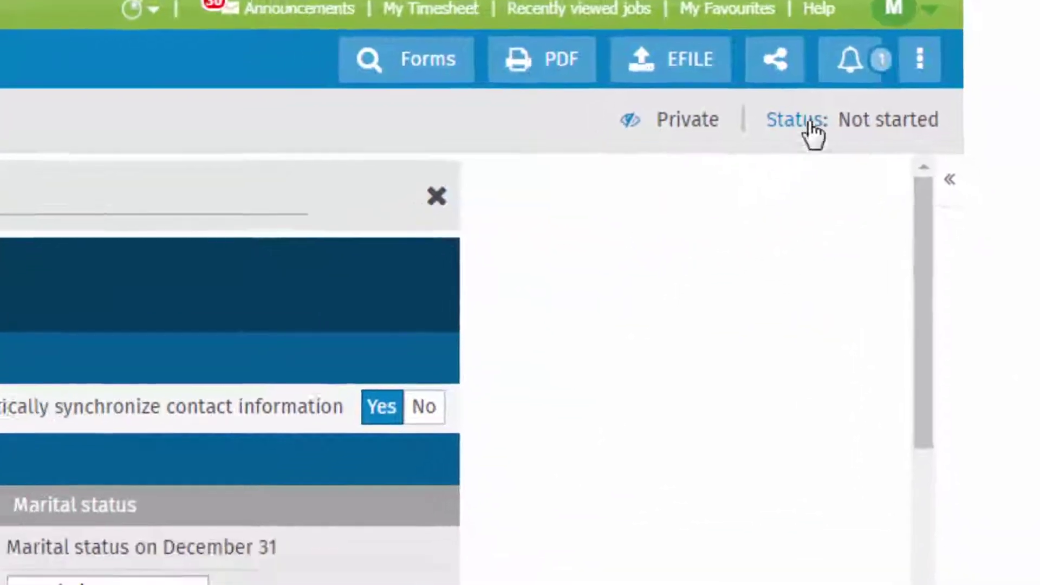
left_click(851, 95)
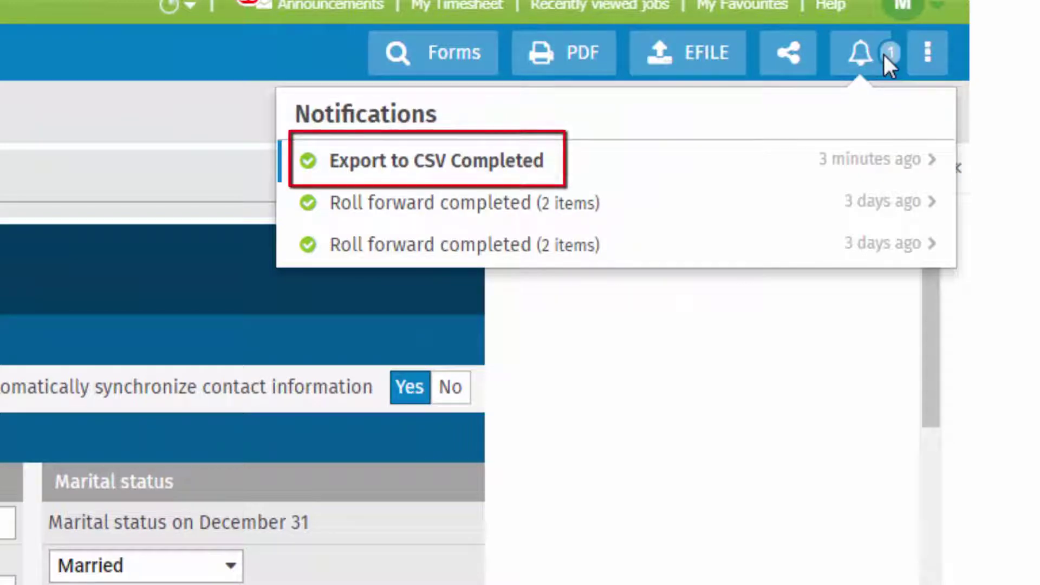
left_click(700, 166)
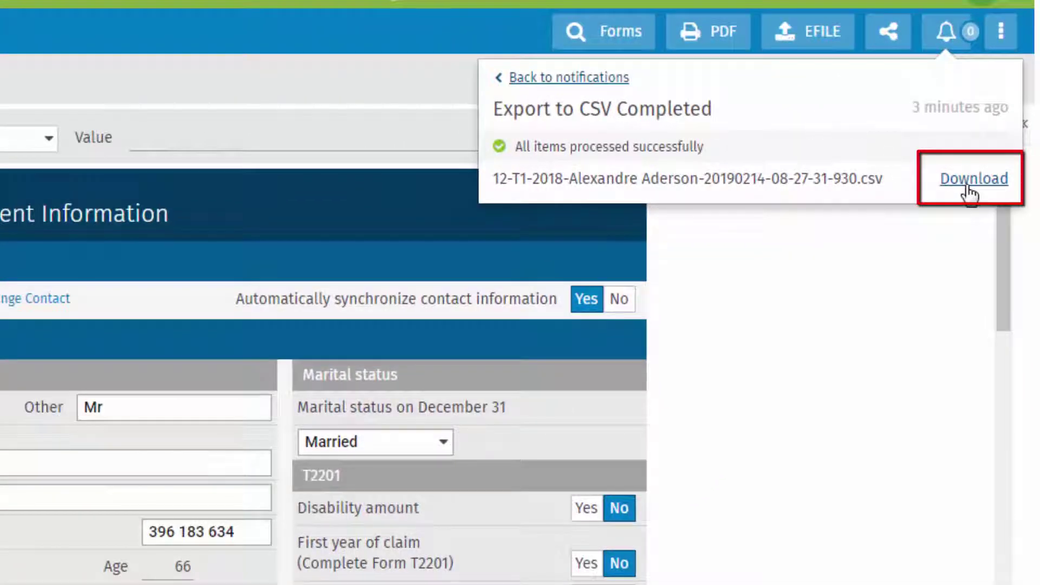
left_click(968, 185)
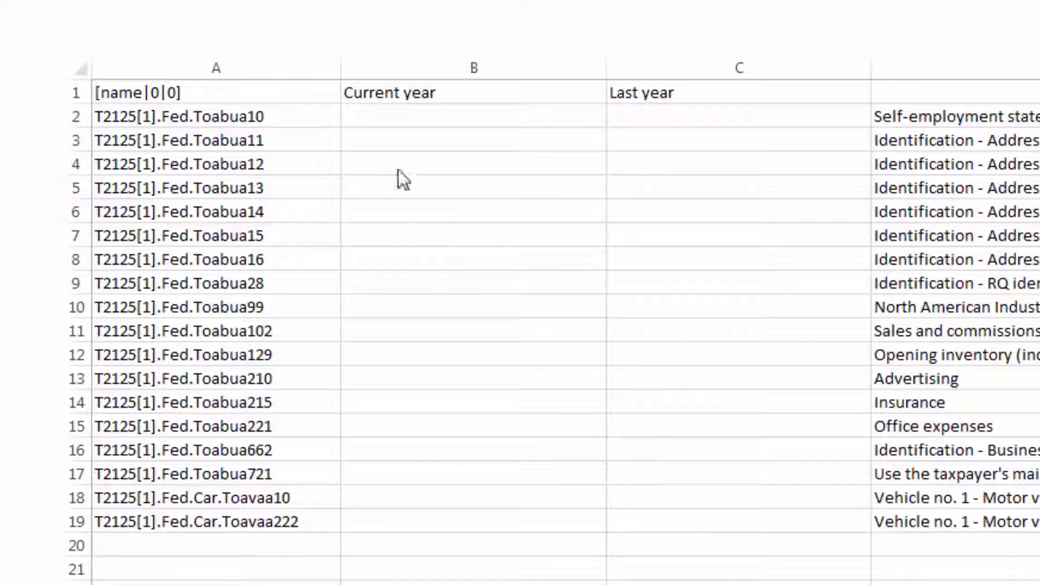
Replace the A1 header with the client's name in brackets, ending in |0|0] for main taxpayer and English
left_click(330, 98)
key("Delete")
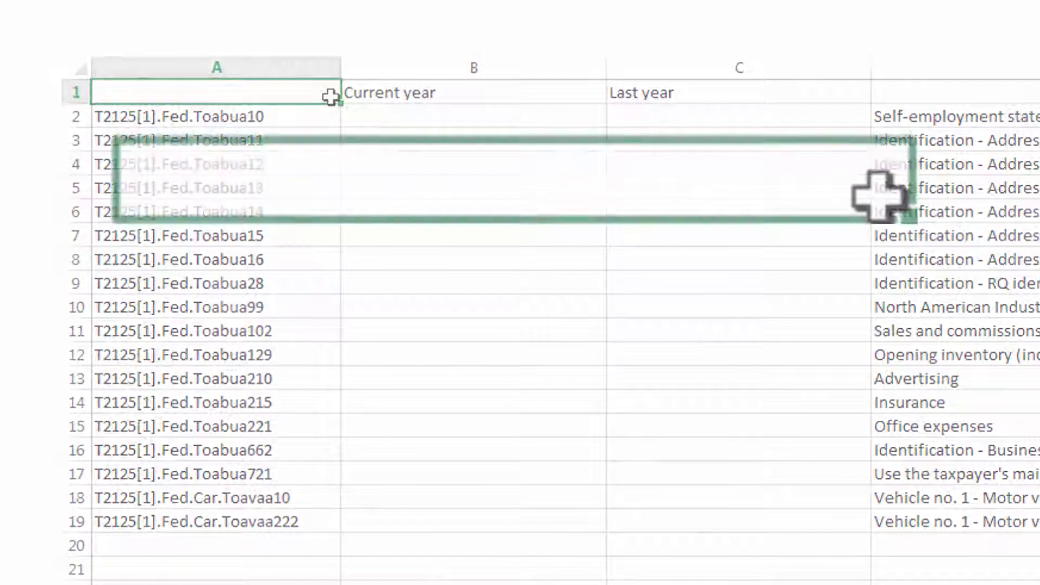
type("[")
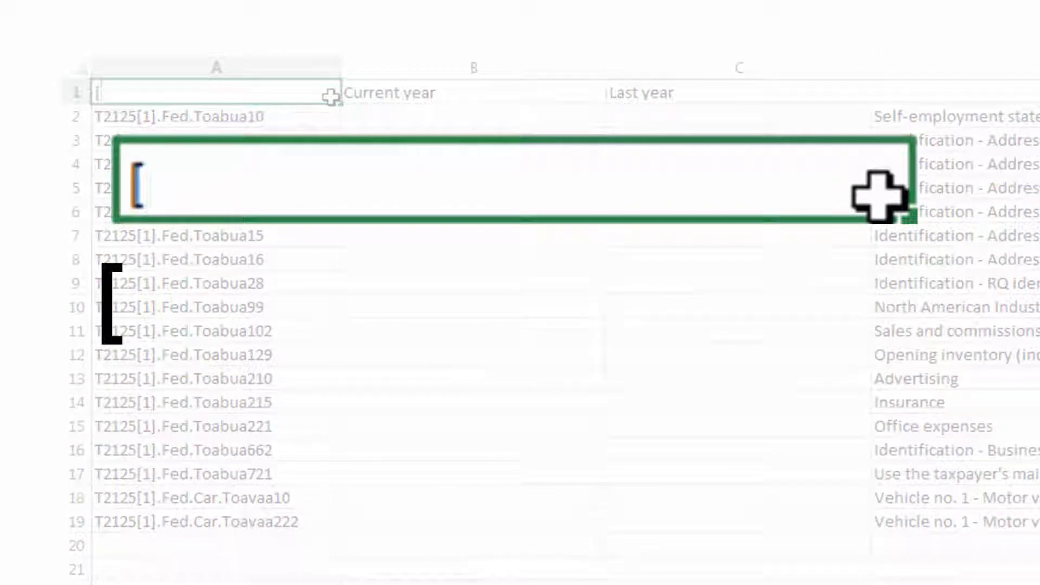
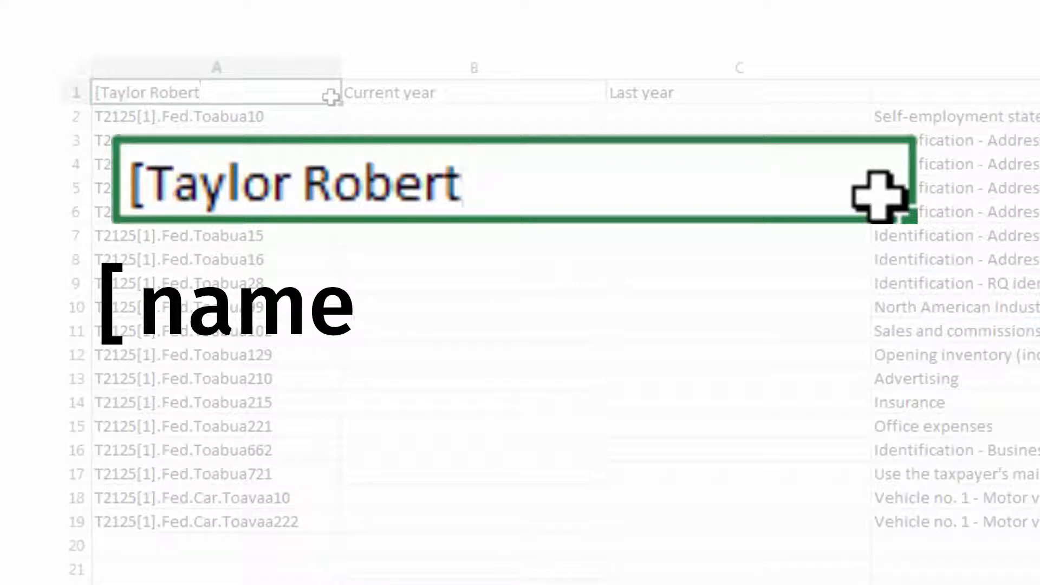
type("|")
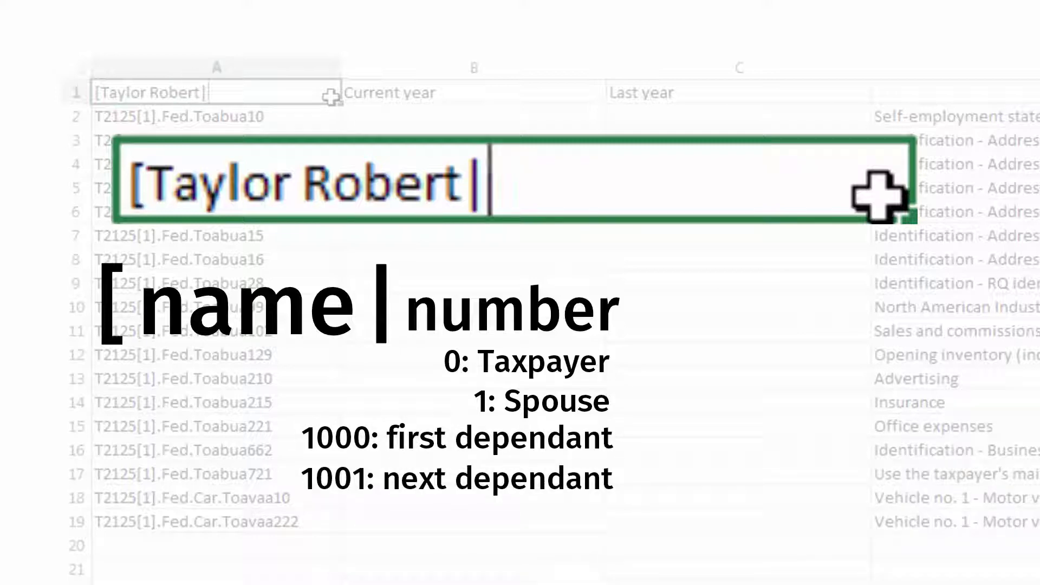
type("0")
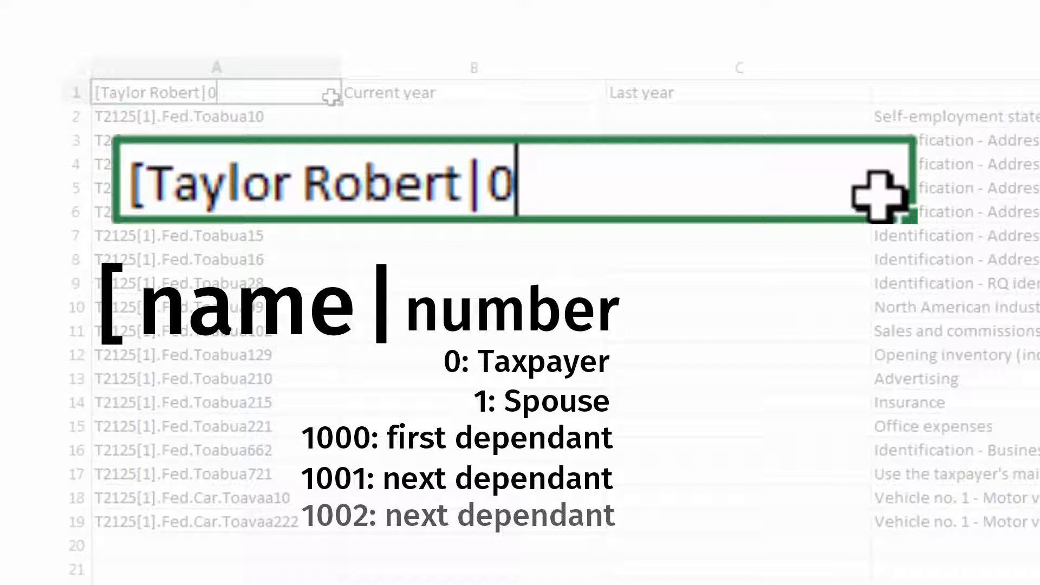
type("|")
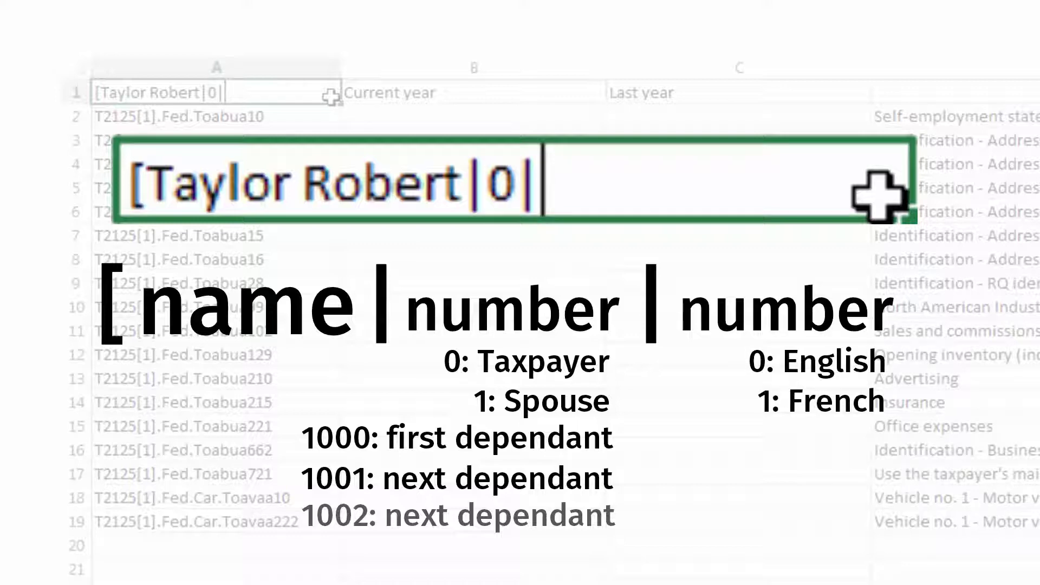
type("0")
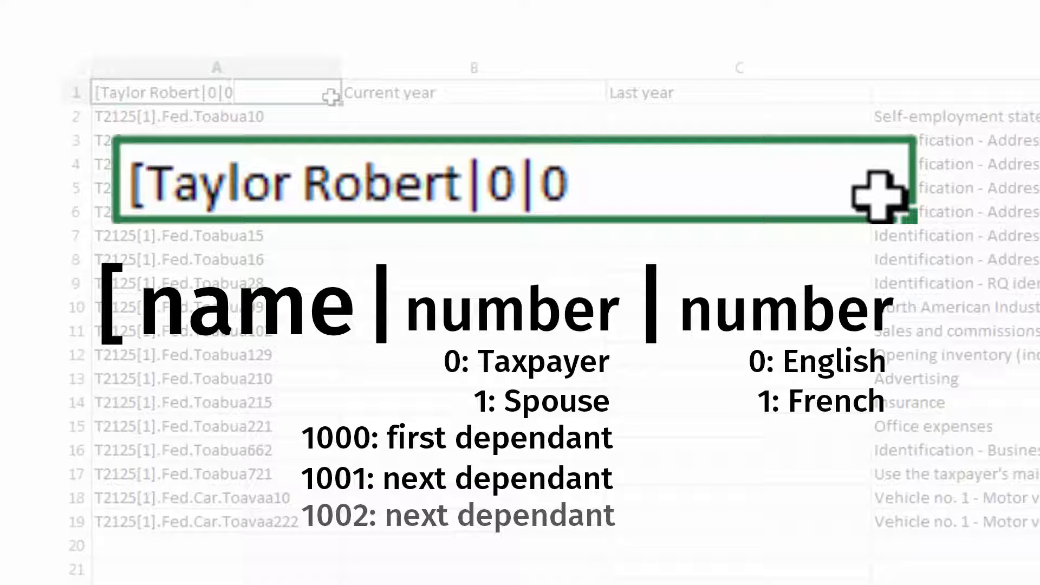
type("]")
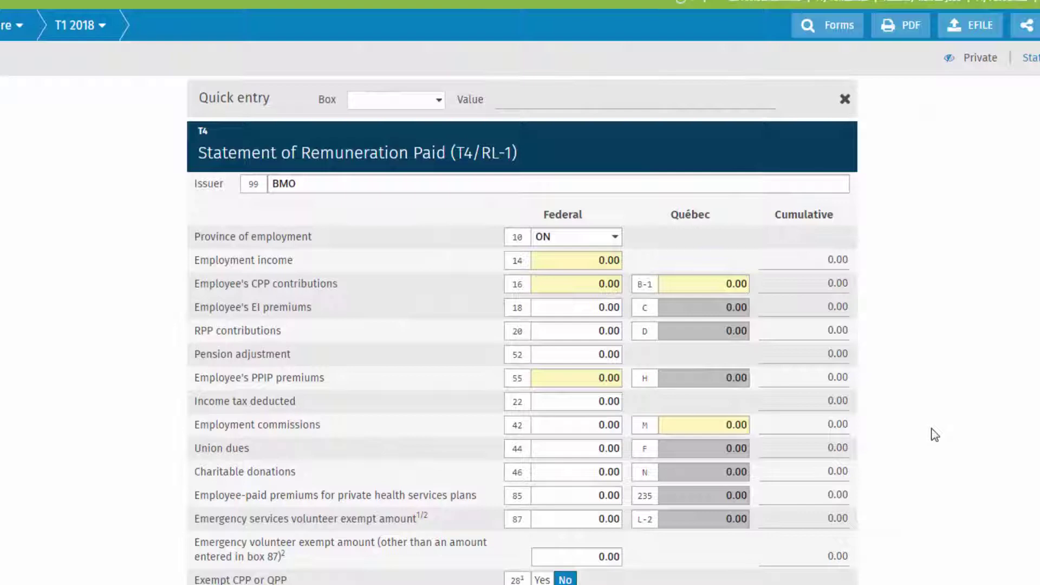
Bring up the context menu for the T4 Employment income box 14 field
right_click(579, 264)
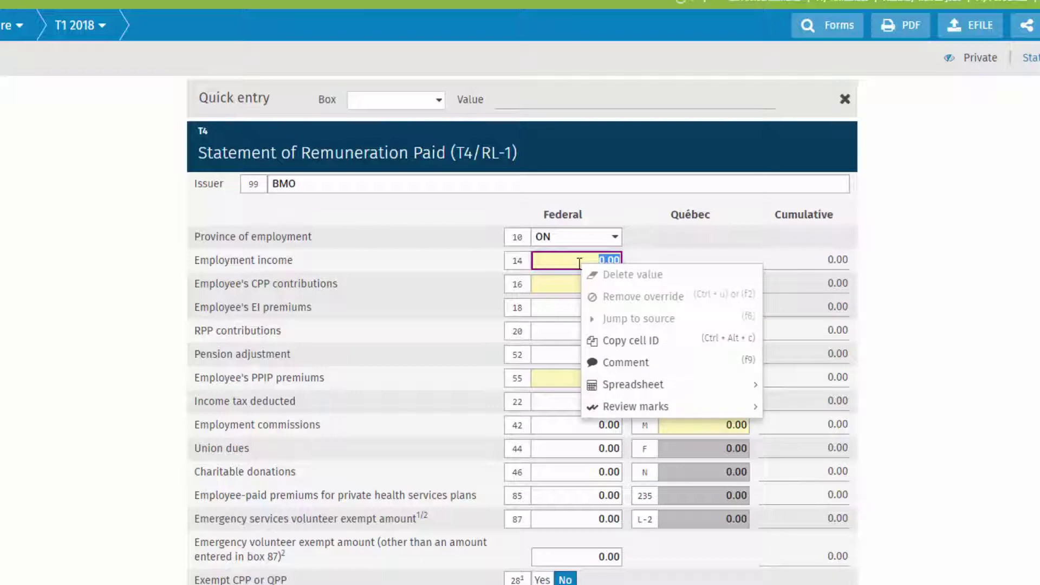
Copy the box 14 cell ID and paste it as T4Slip[1].Toatsc4 in A20 and T4Slip[2].Toatsc4 in A21
left_click(642, 342)
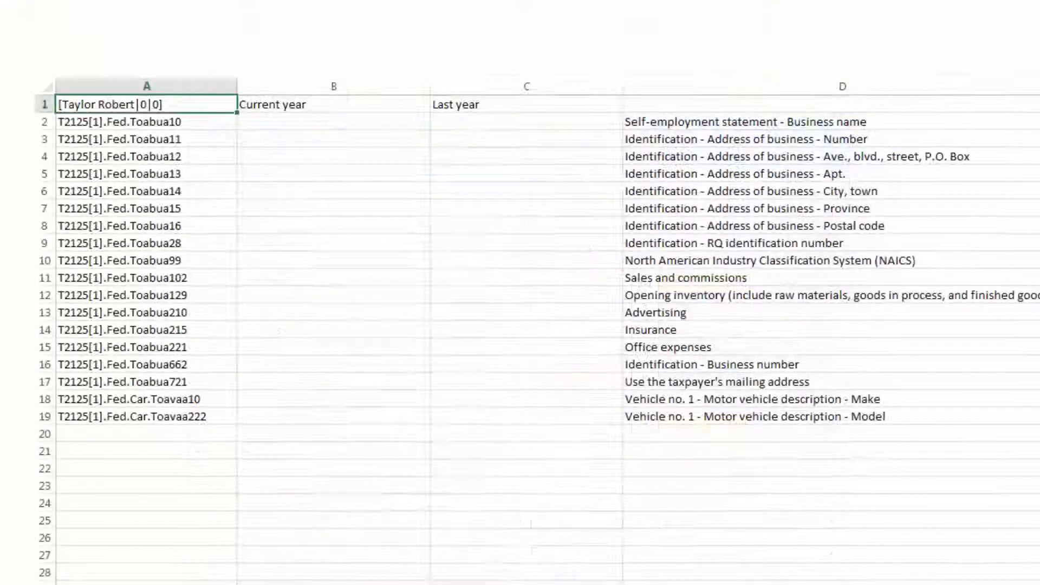
left_click(191, 436)
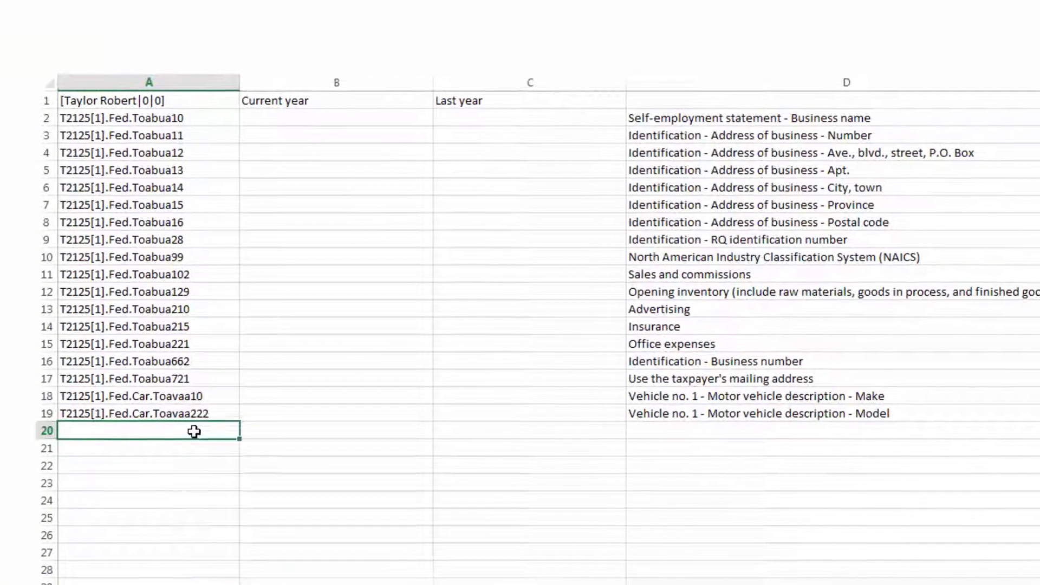
right_click(193, 436)
left_click(245, 492)
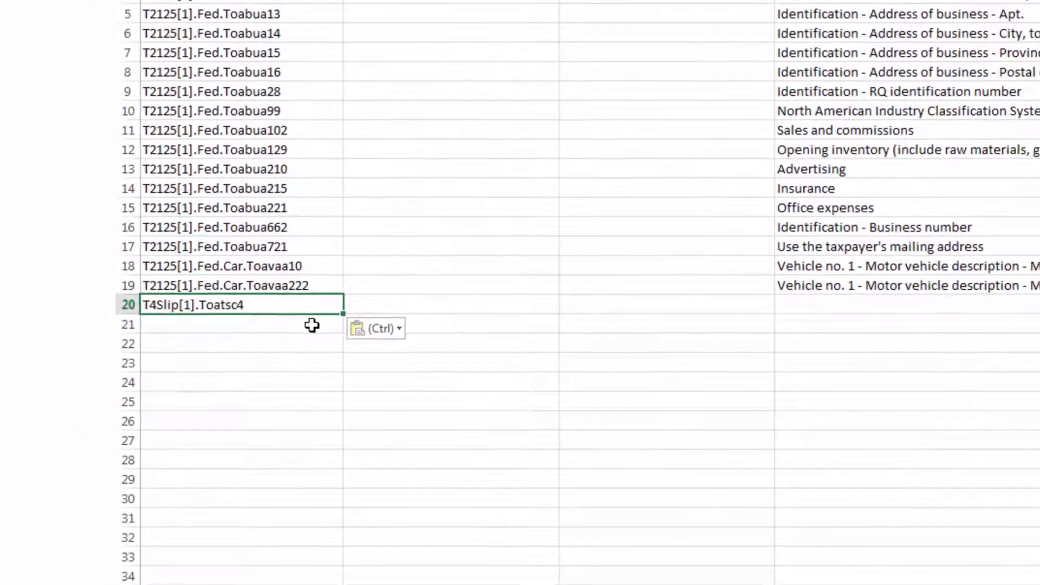
right_click(312, 325)
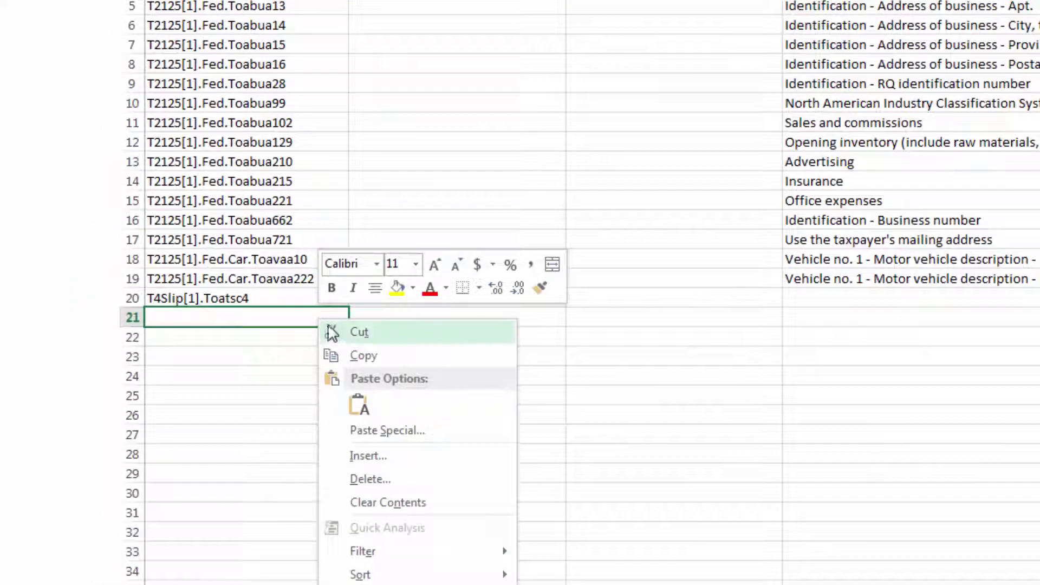
left_click(358, 404)
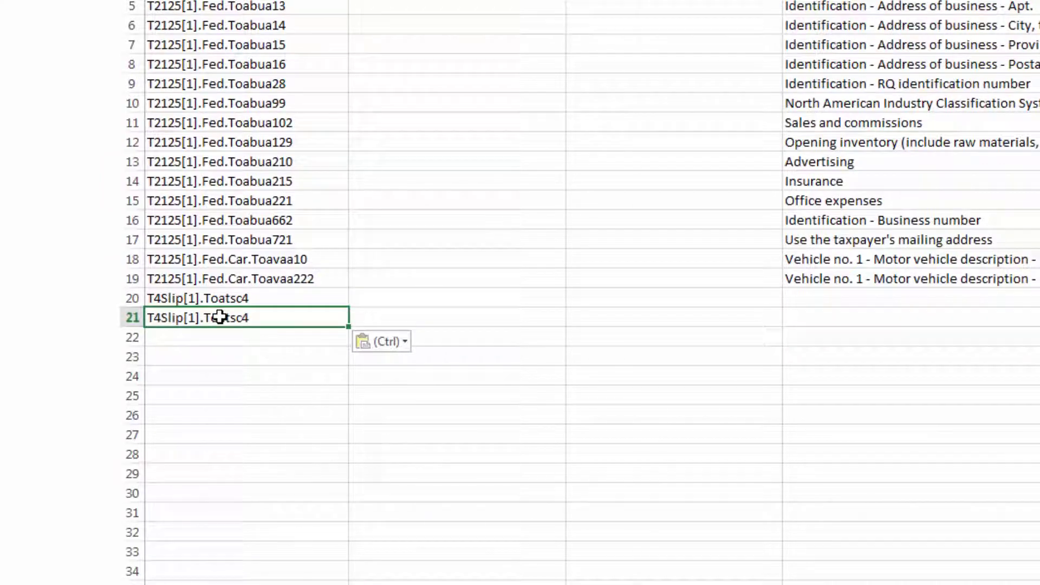
double_click(218, 318)
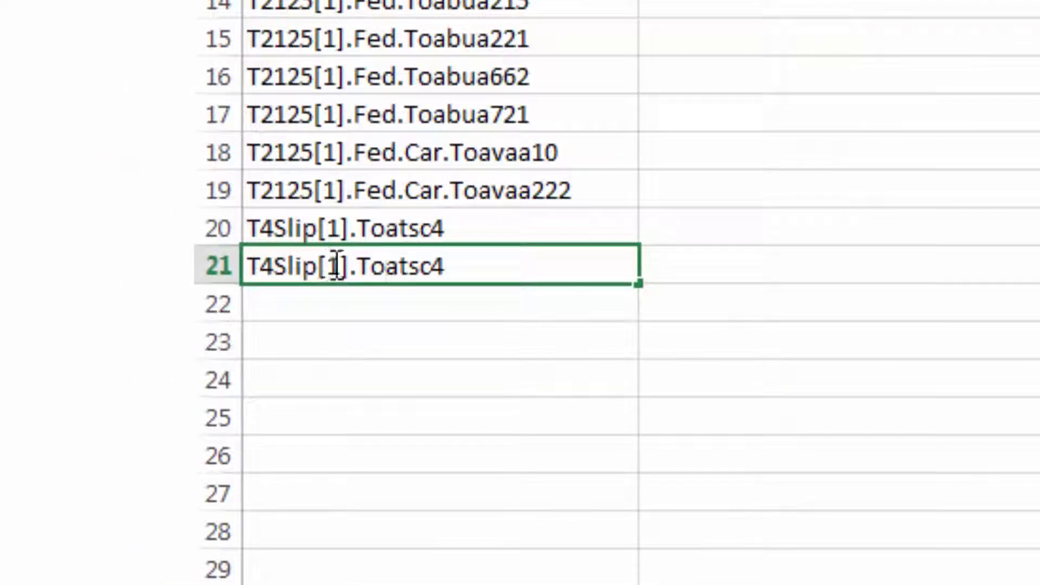
double_click(336, 266)
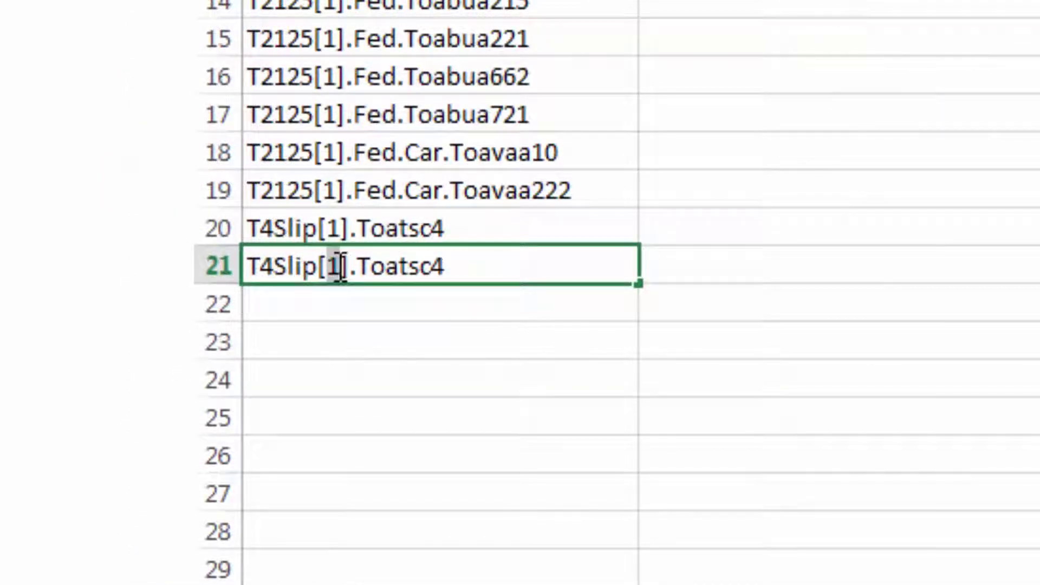
type("2")
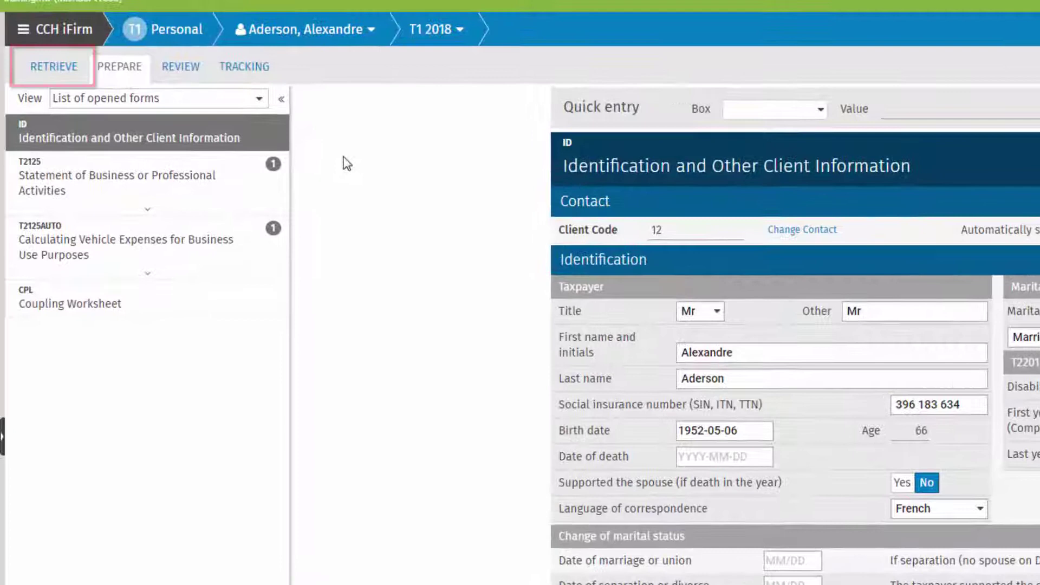
Load Aderson.csv into the CSV importer under RETRIEVE and open its import options
left_click(73, 67)
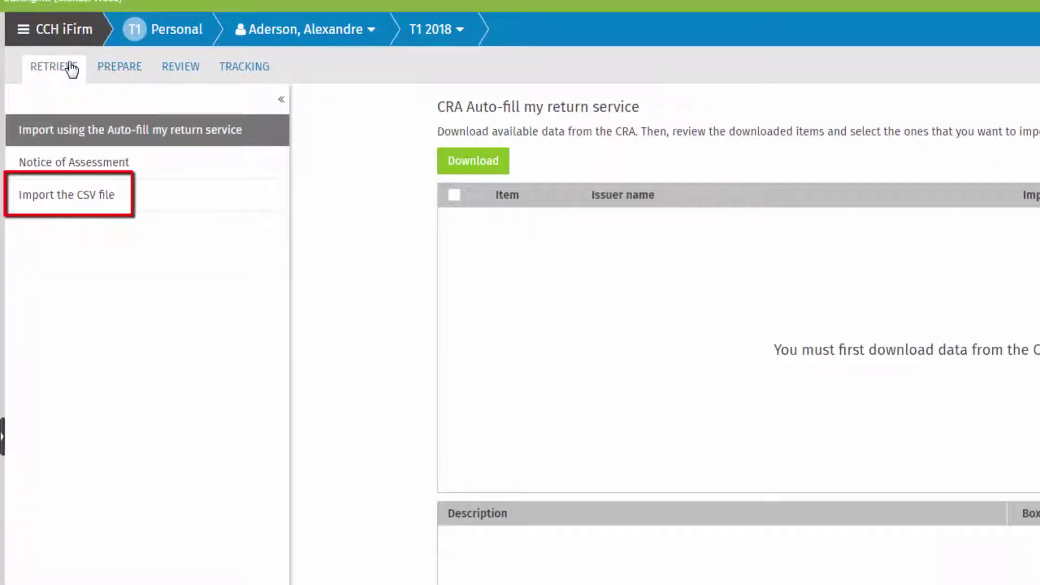
left_click(93, 195)
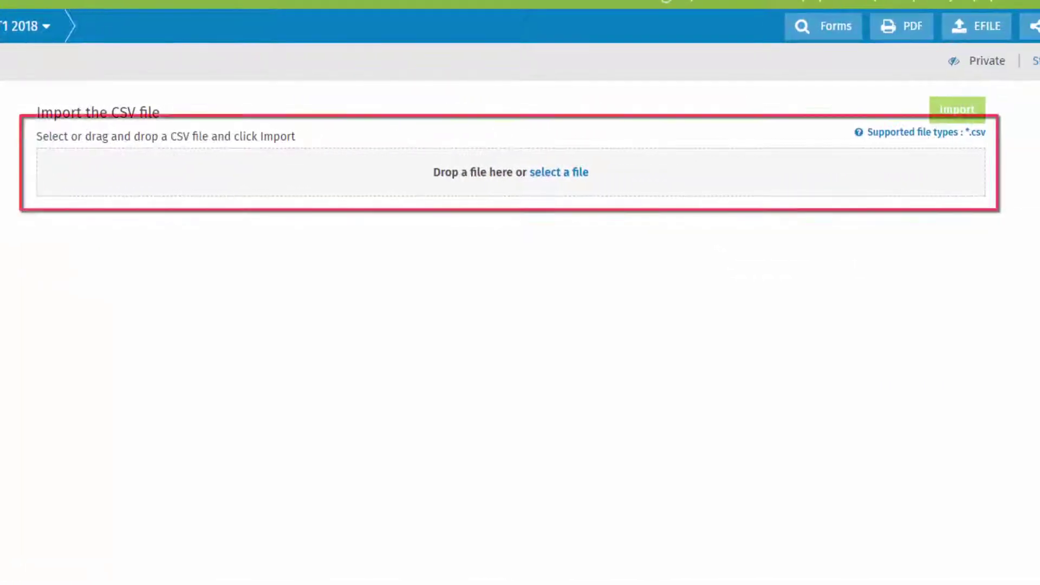
left_click_drag(915, 317, 564, 175)
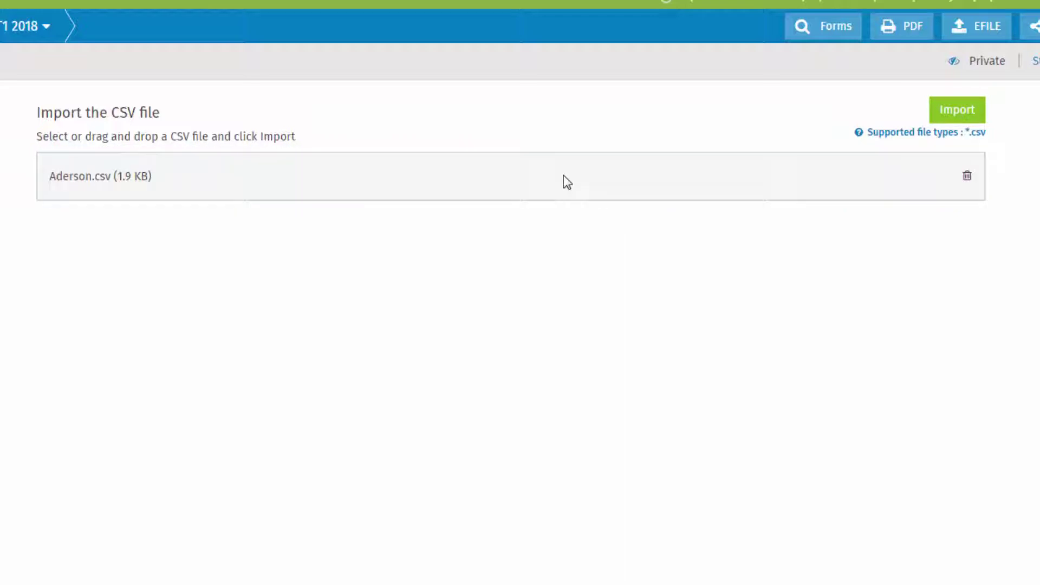
left_click(956, 114)
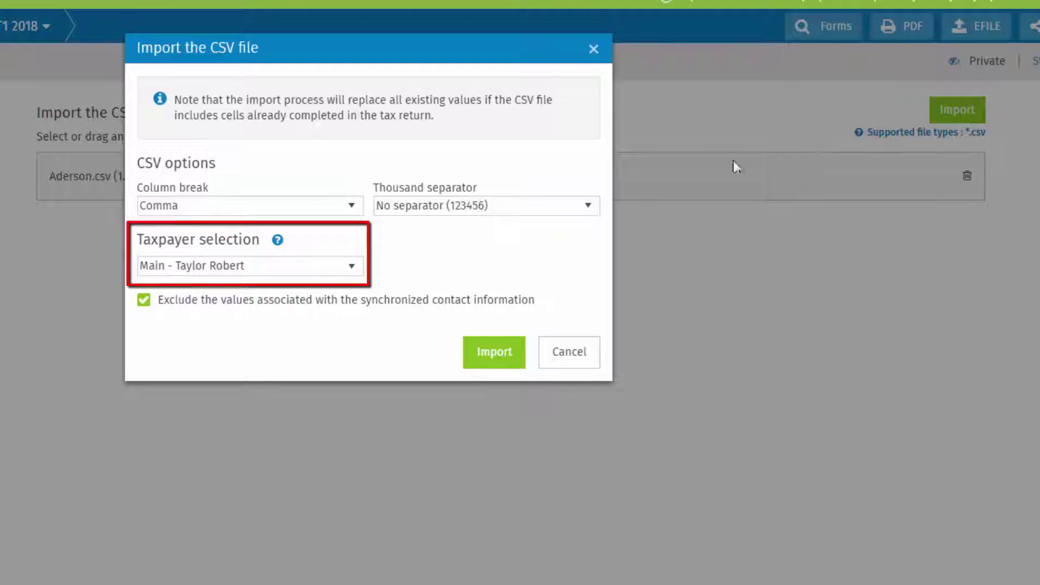
Import the CSV into the Main taxpayer's return
left_click(353, 266)
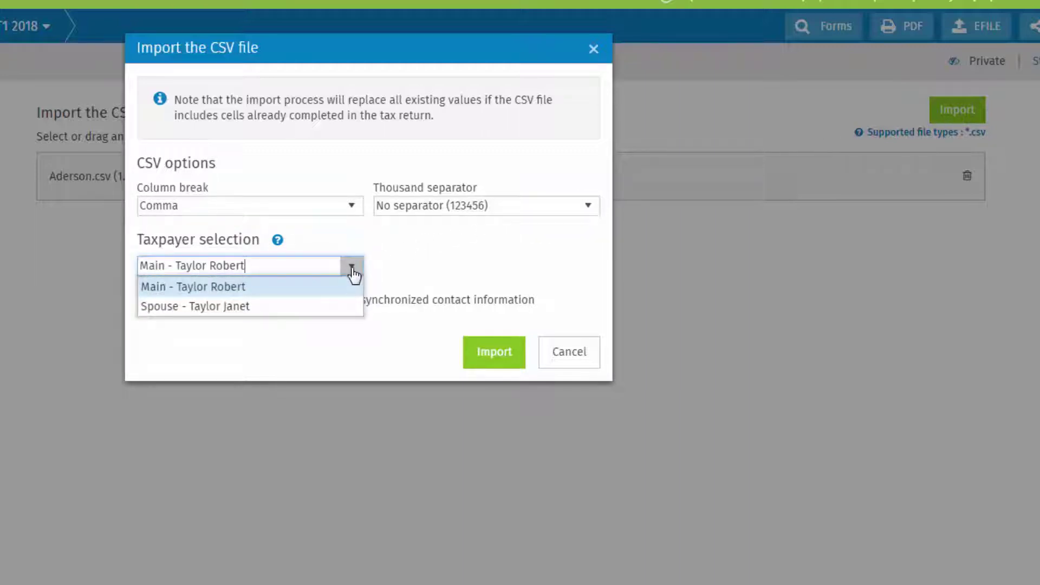
left_click(350, 288)
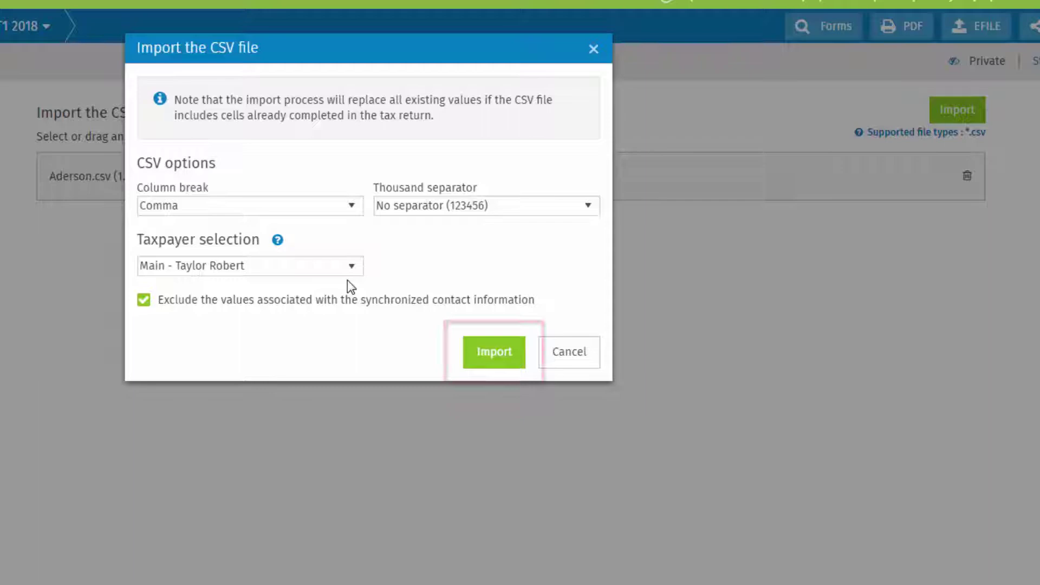
left_click(502, 355)
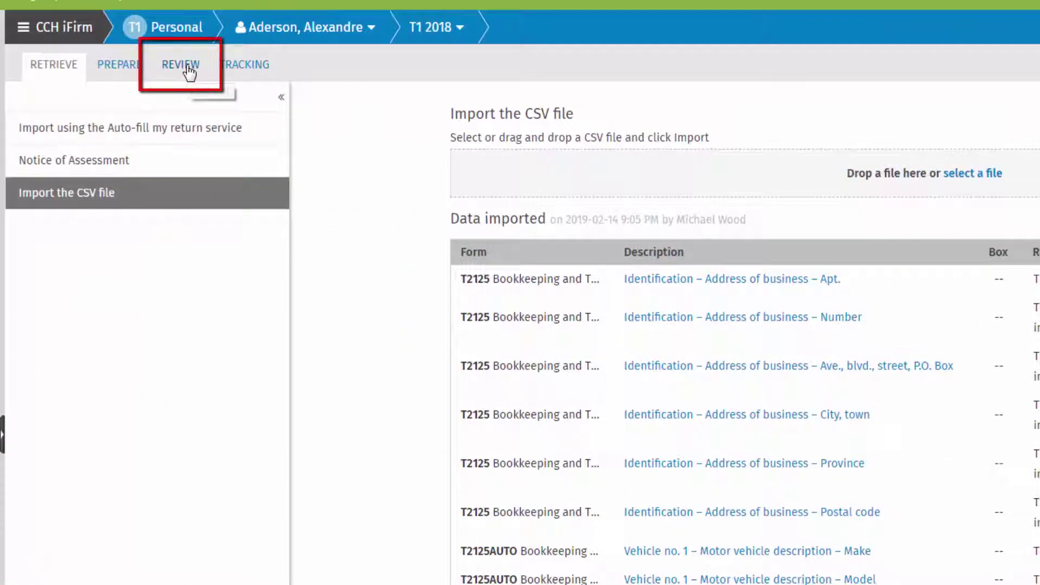
In REVIEW, filter Cells with data to Imported to list the T2125 values brought in
left_click(187, 66)
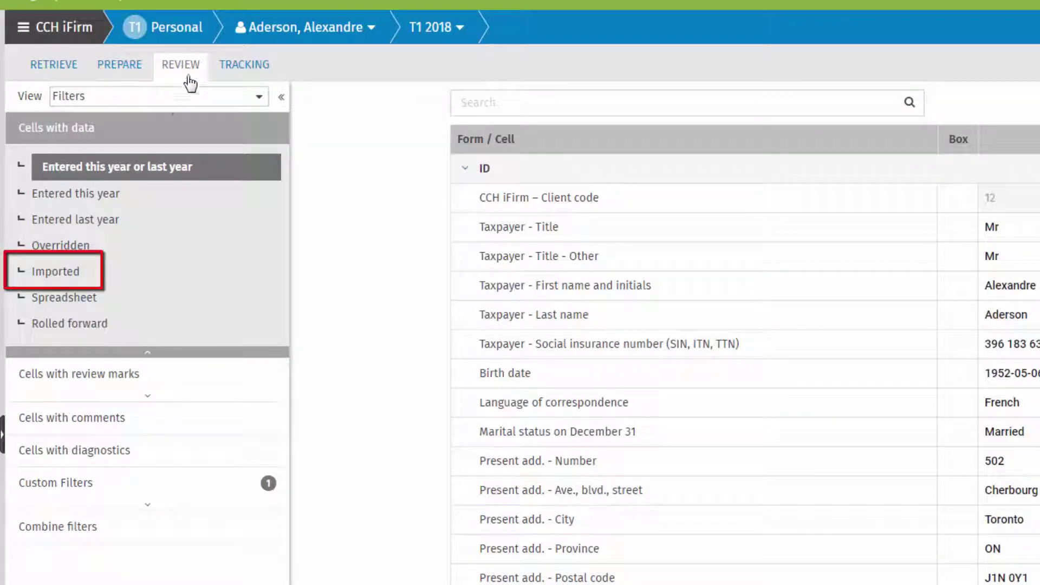
left_click(62, 271)
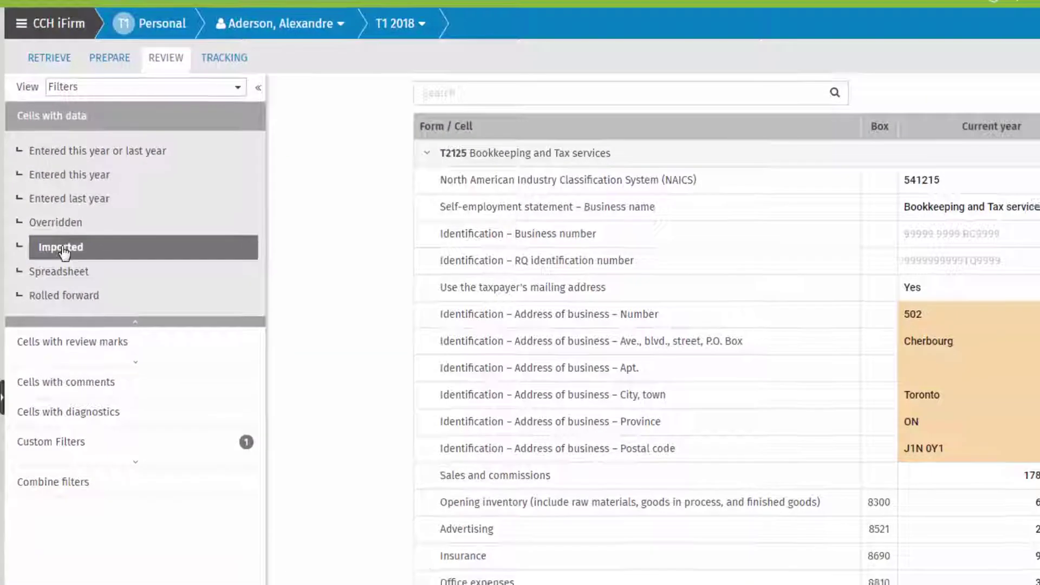